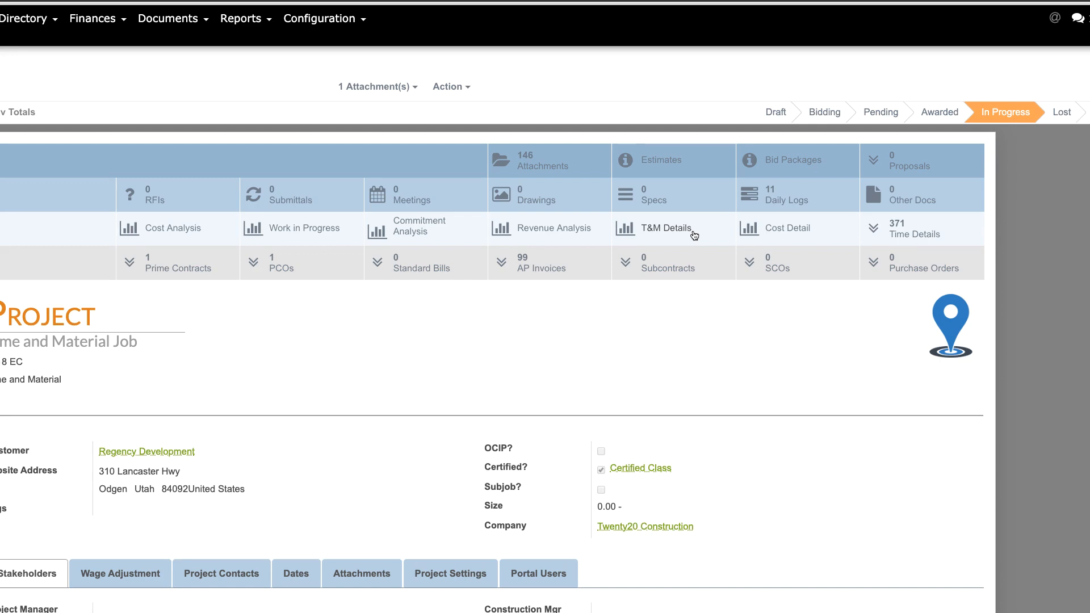
# Create a new time entry in the project's Time Details
pyautogui.click(942, 237)
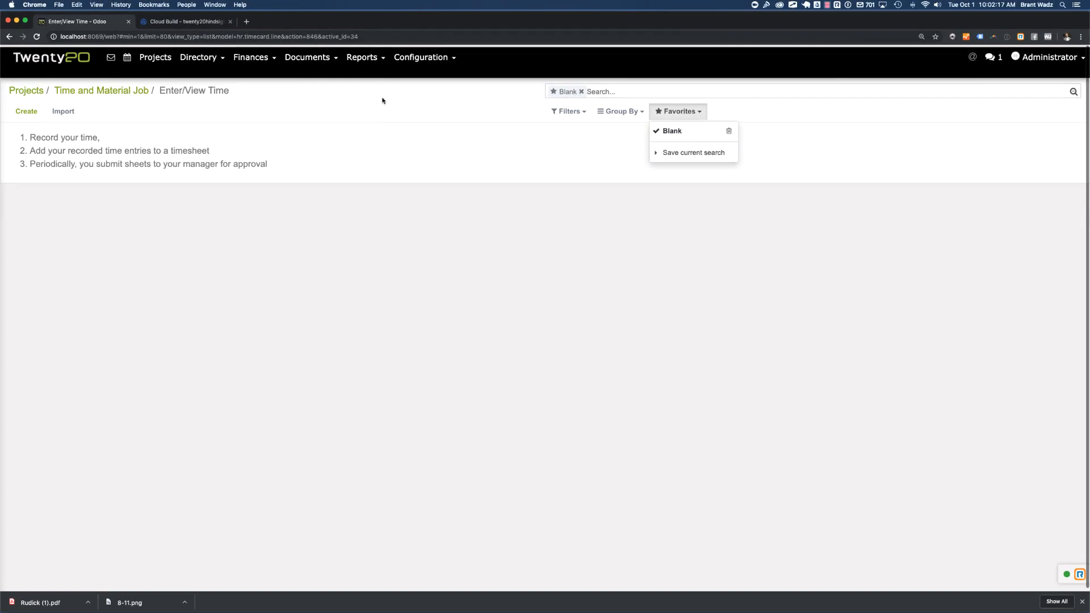
pyautogui.click(382, 101)
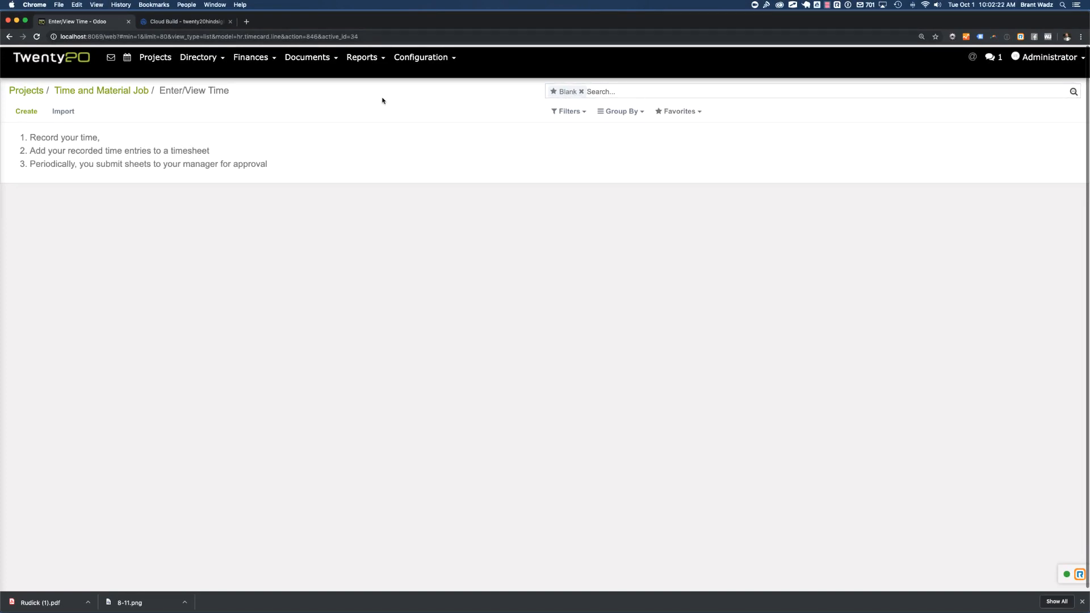
pyautogui.click(24, 113)
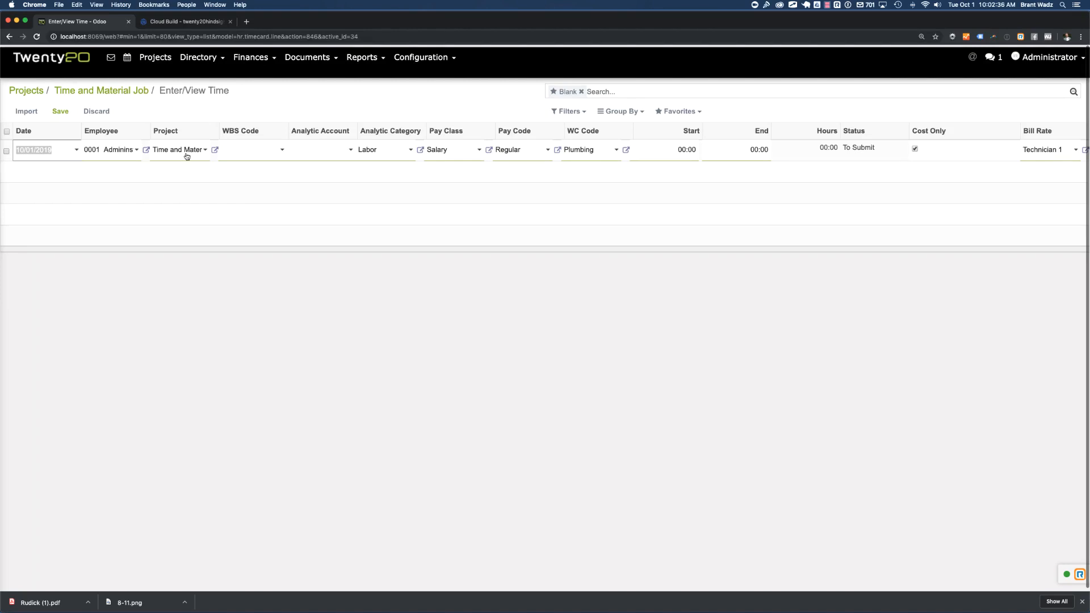
# Assign the time entry to analytic account [01-0100-00] General Conditions, leaving the WBS code blank
pyautogui.click(247, 151)
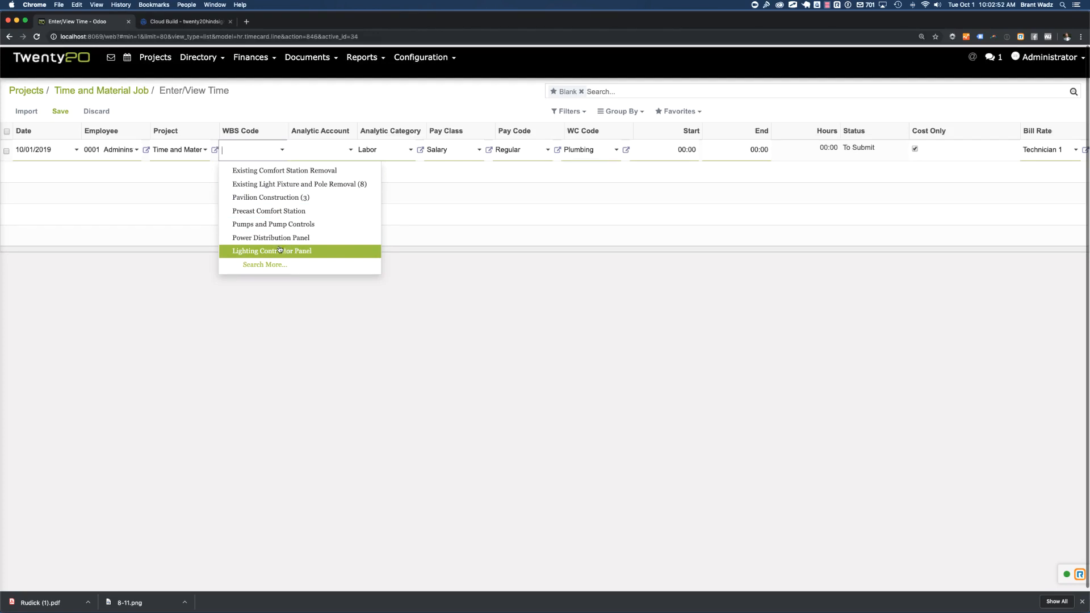
pyautogui.click(330, 151)
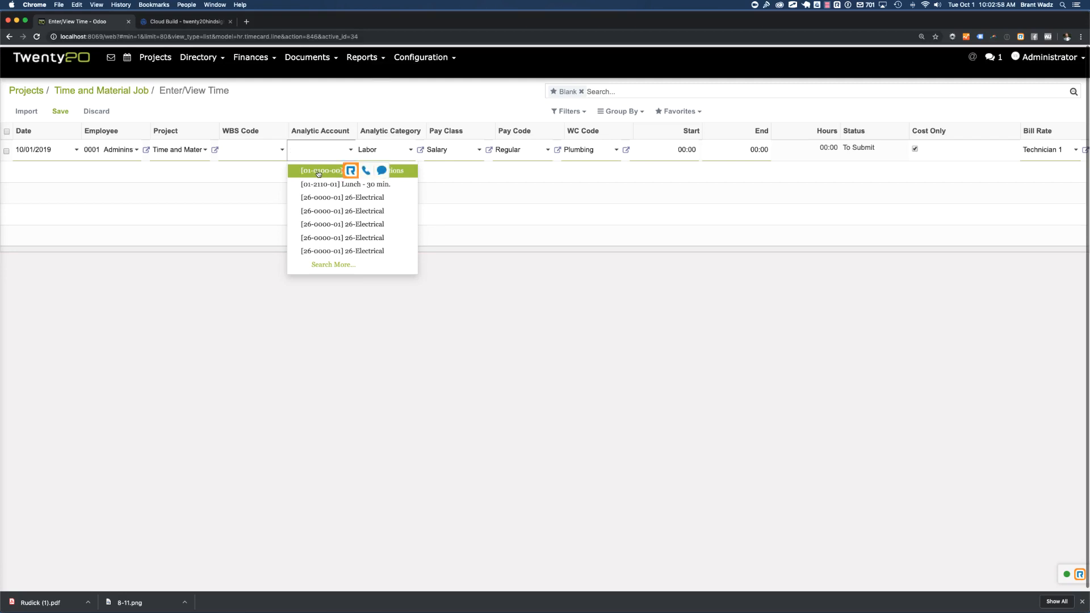
pyautogui.click(310, 172)
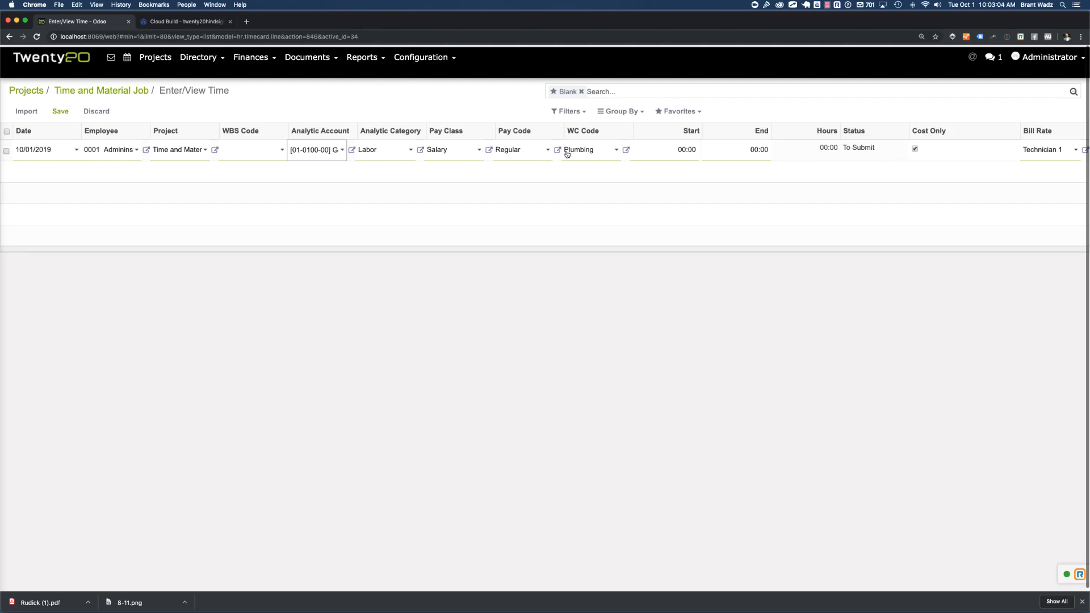
# Set the time entry's start time to 08 and end time to 17
pyautogui.click(676, 149)
pyautogui.moveTo(675, 150); pyautogui.dragTo(712, 150)
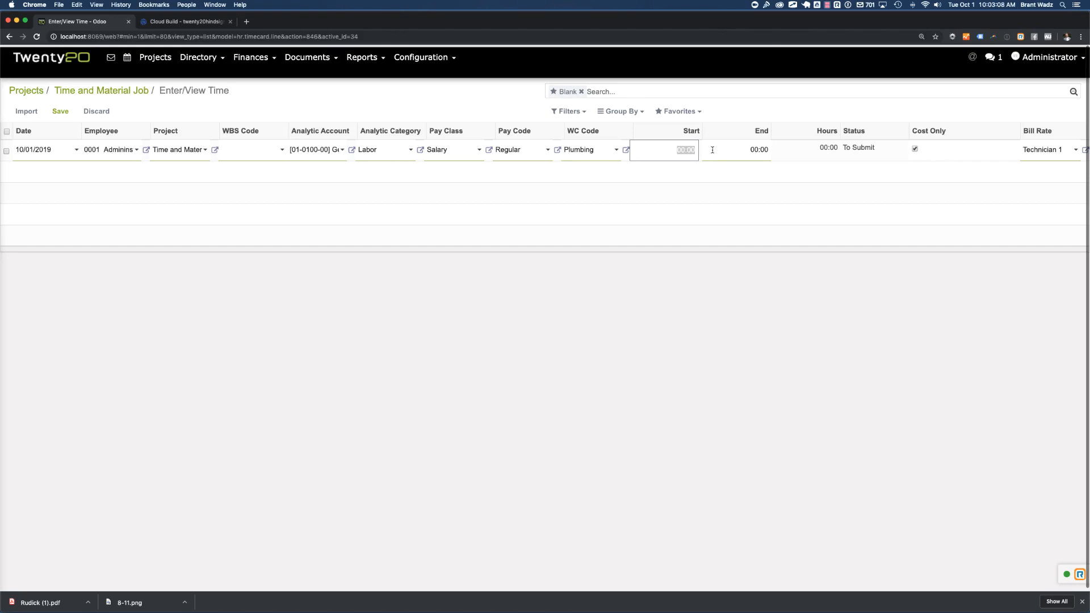
pyautogui.write('08')
pyautogui.press('Tab')
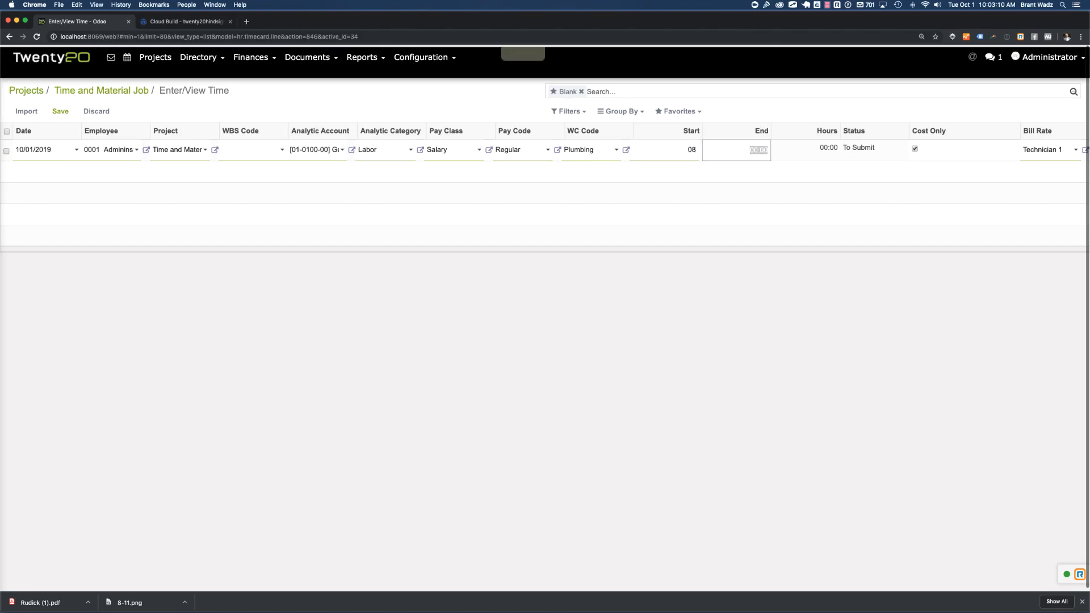
pyautogui.write('17')
pyautogui.press('Tab')
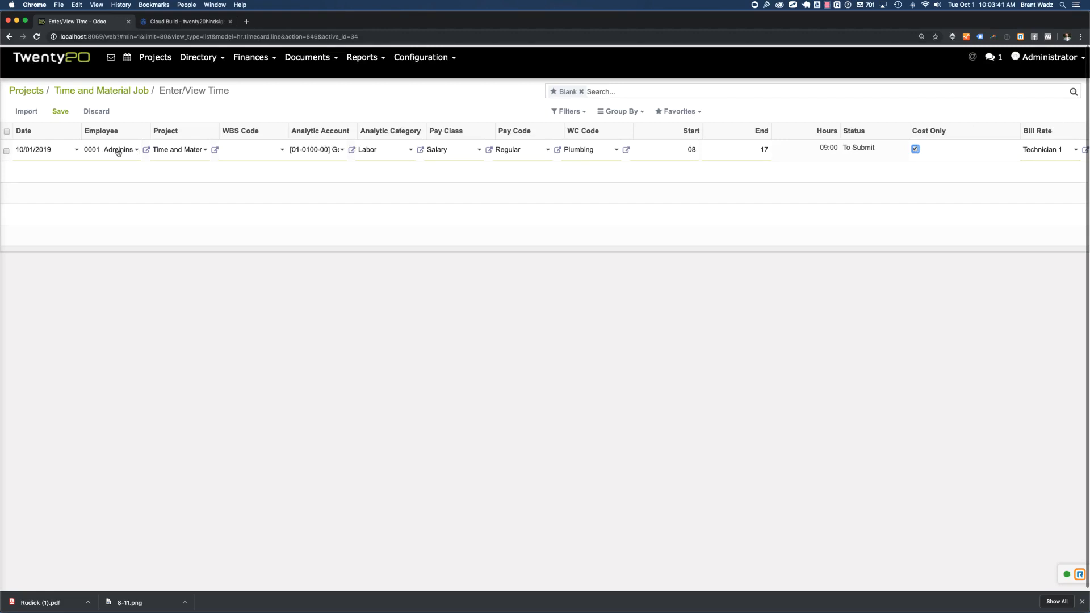
# Save the time entry with the Technician 1 bill rate and approve it
pyautogui.click(1064, 151)
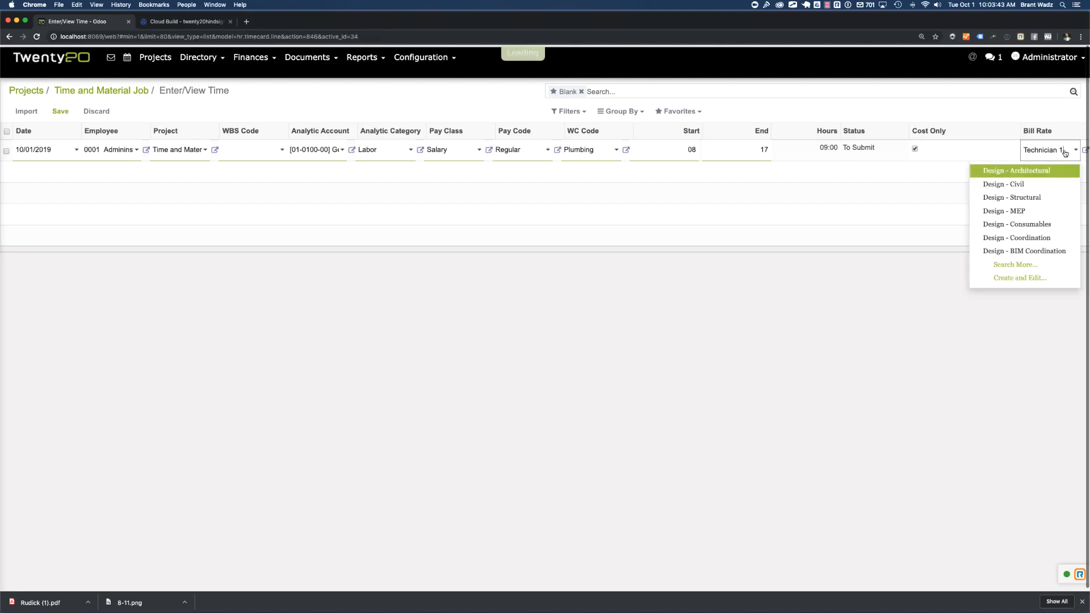
pyautogui.click(1024, 111)
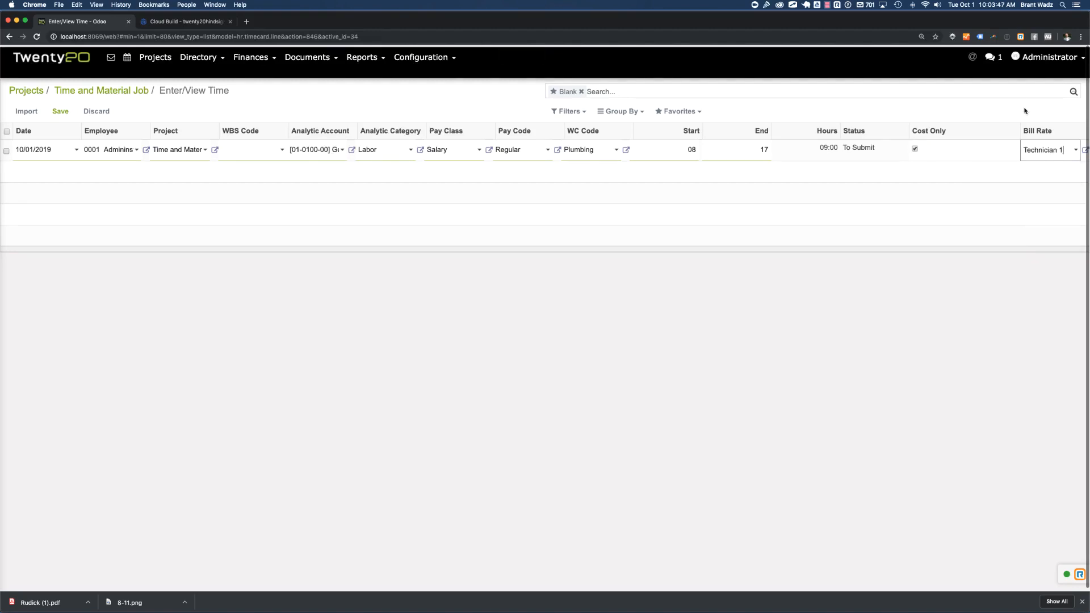
pyautogui.click(61, 111)
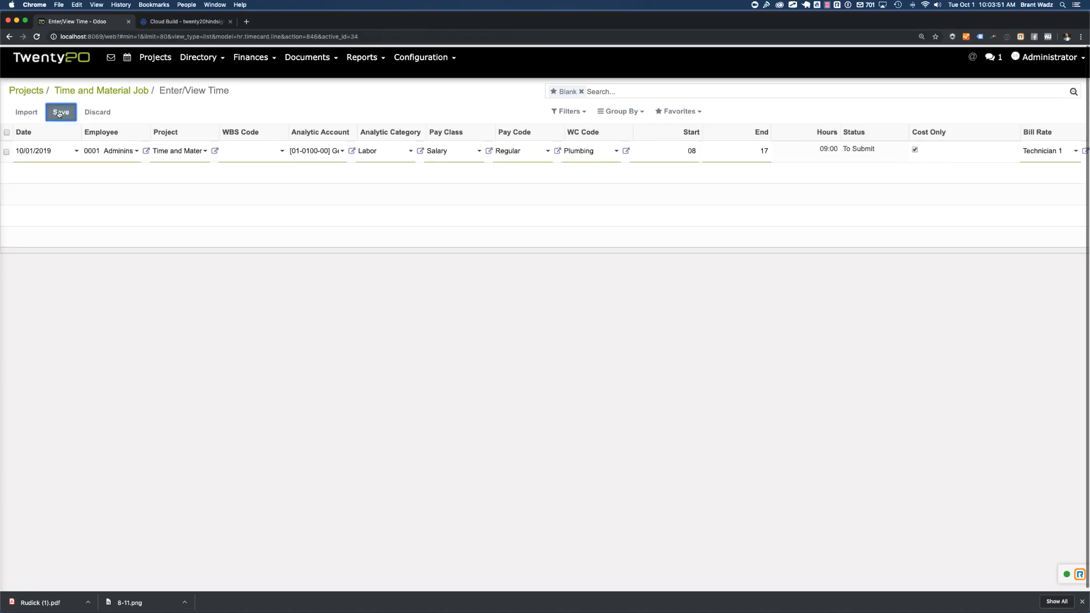
pyautogui.click(6, 160)
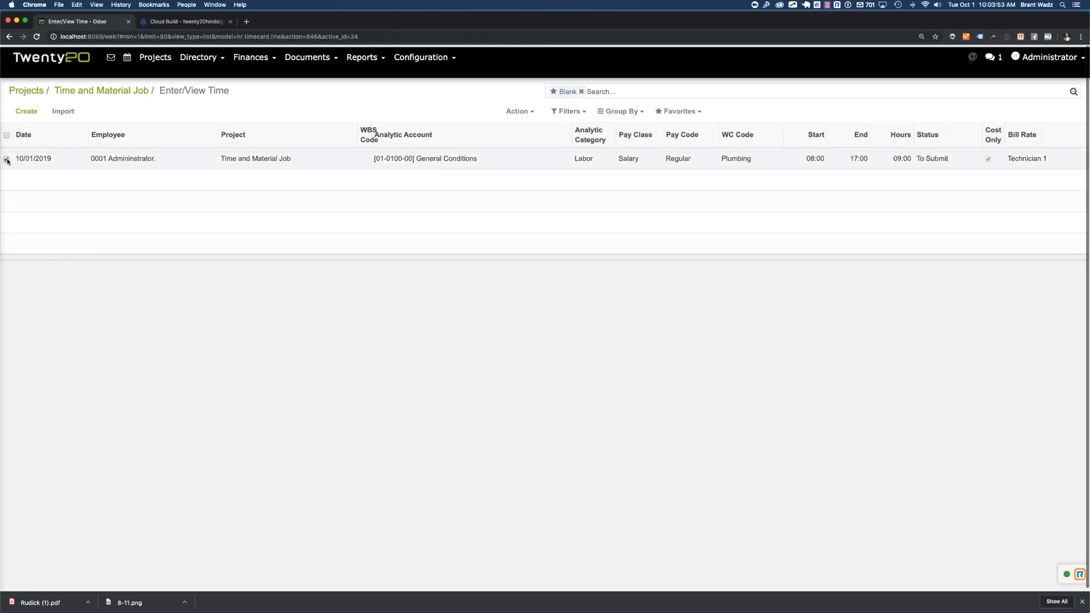
pyautogui.click(519, 111)
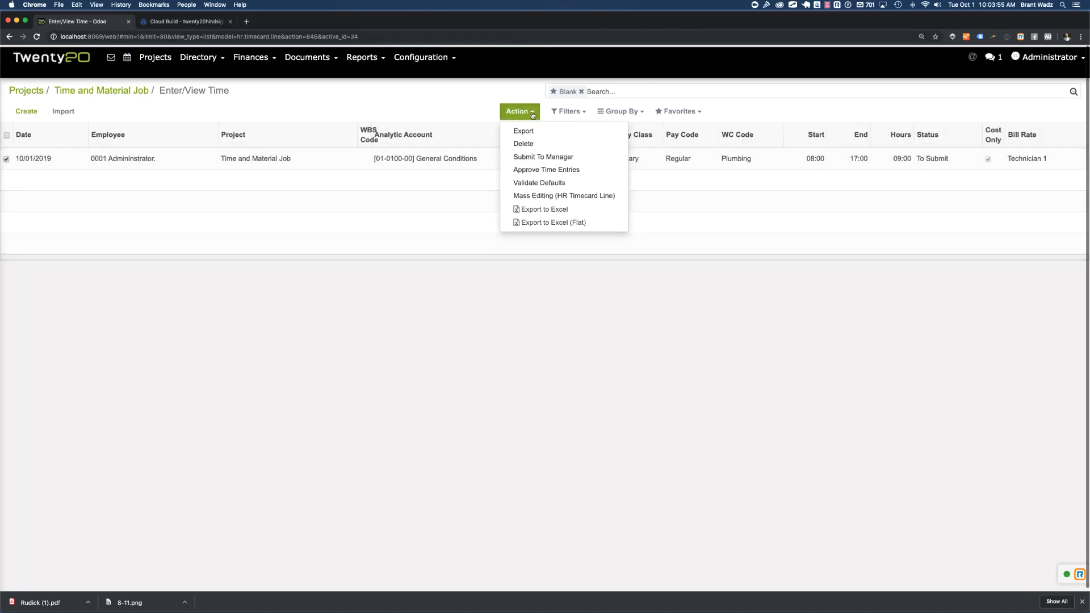
pyautogui.click(544, 171)
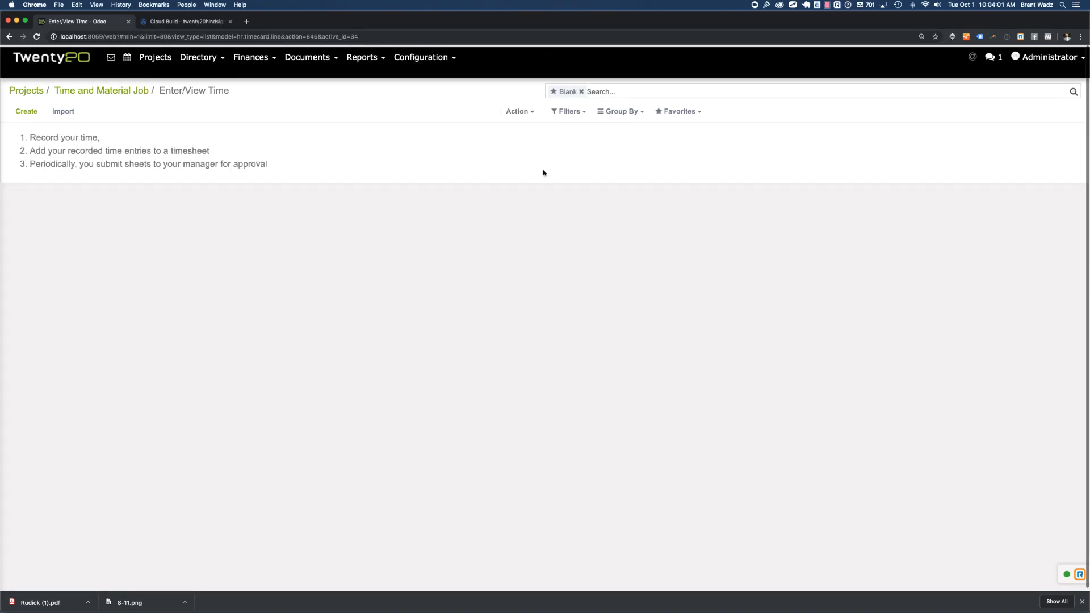
# Create a new vendor invoice from the AP Invoices of the Time and Material Job project
pyautogui.click(116, 91)
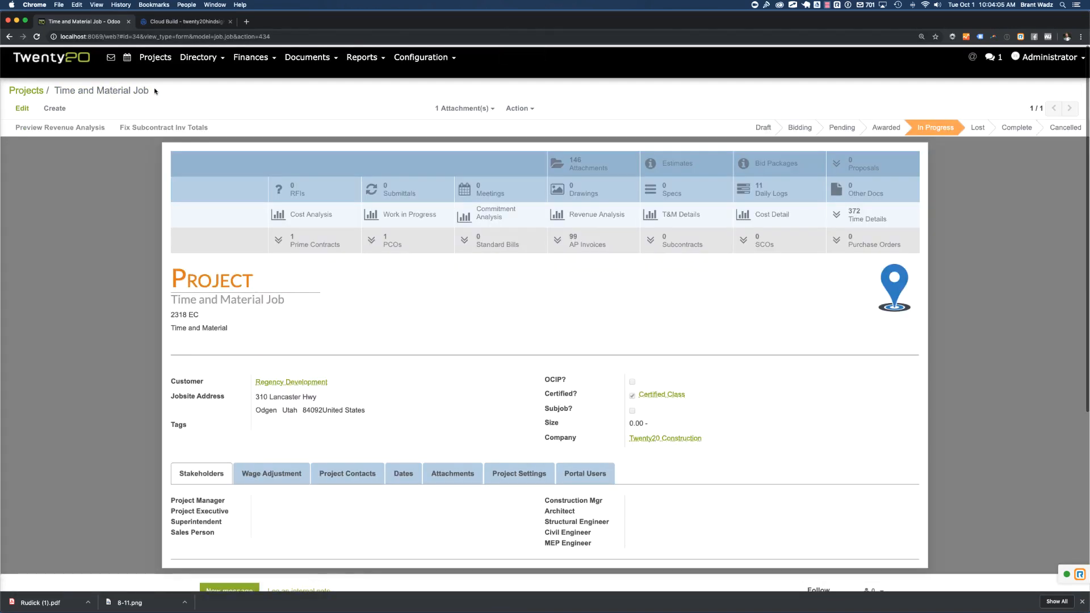
pyautogui.click(597, 245)
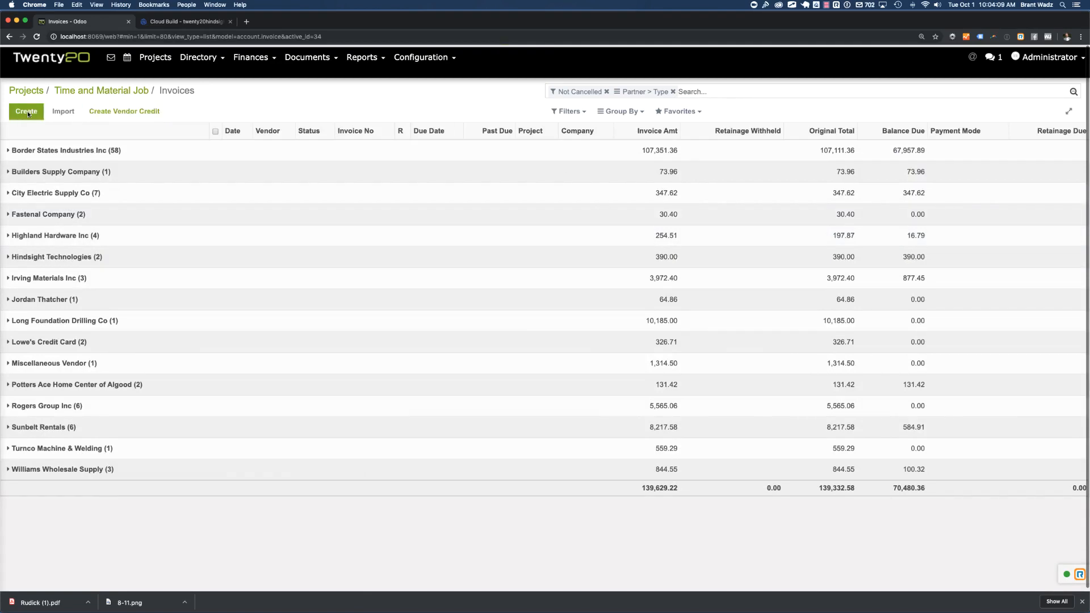
pyautogui.click(27, 113)
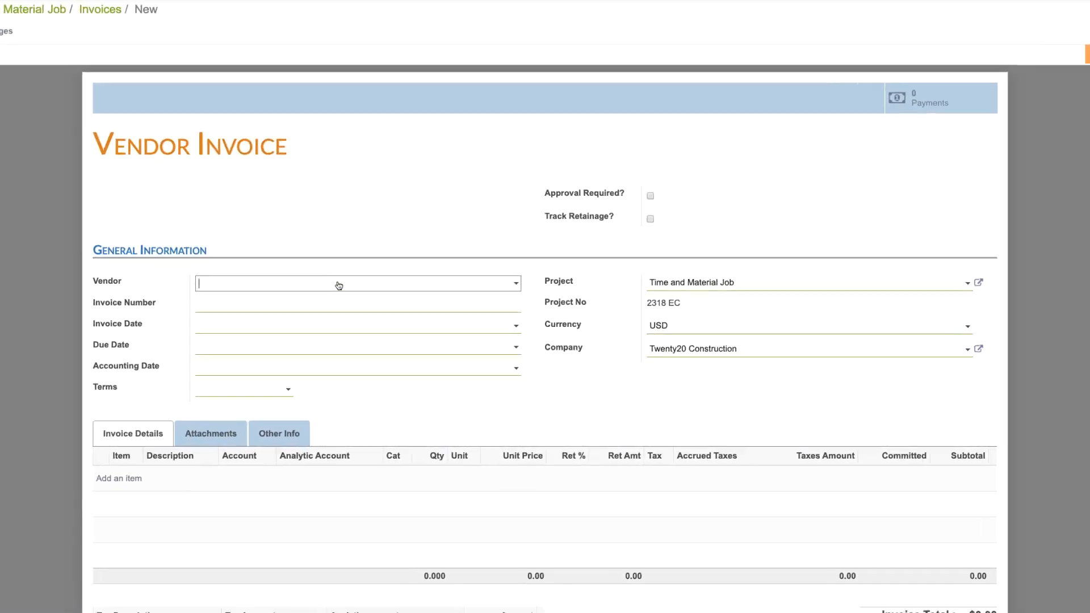
# Set the invoice's vendor to Hindsight Technologies, its invoice number to 5678 and its invoice date to 10/01/2019
pyautogui.click(339, 285)
pyautogui.write('hind')
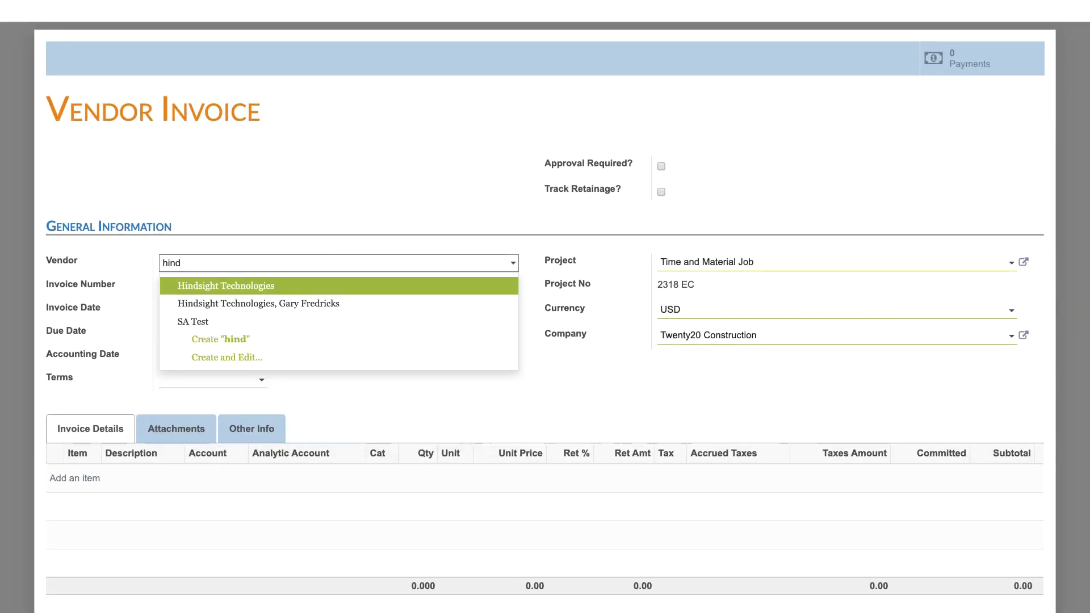
pyautogui.press('Return')
pyautogui.click(324, 291)
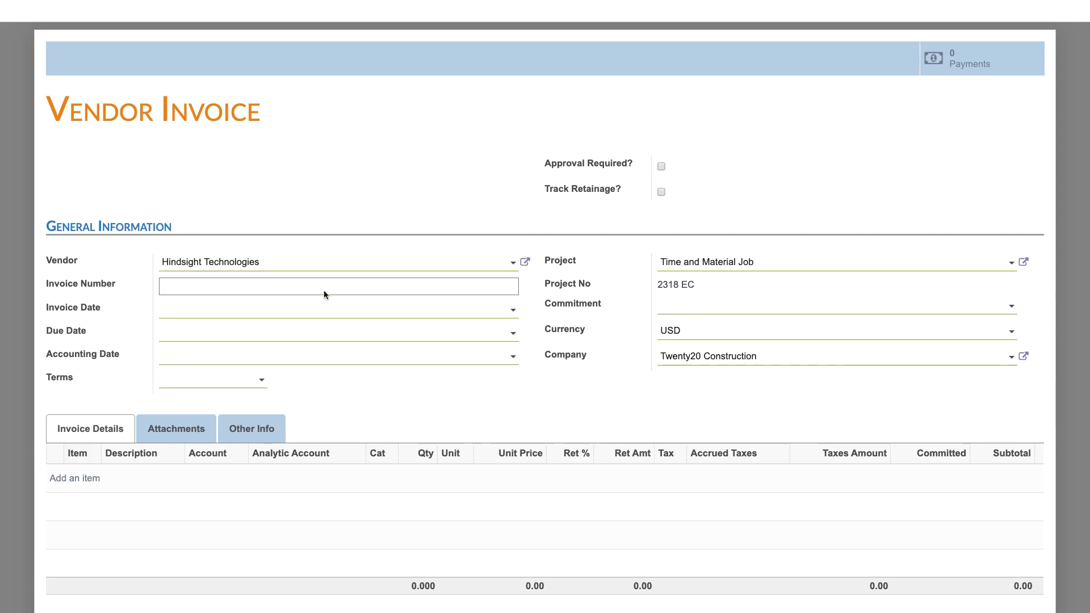
pyautogui.write('5678')
pyautogui.click(319, 306)
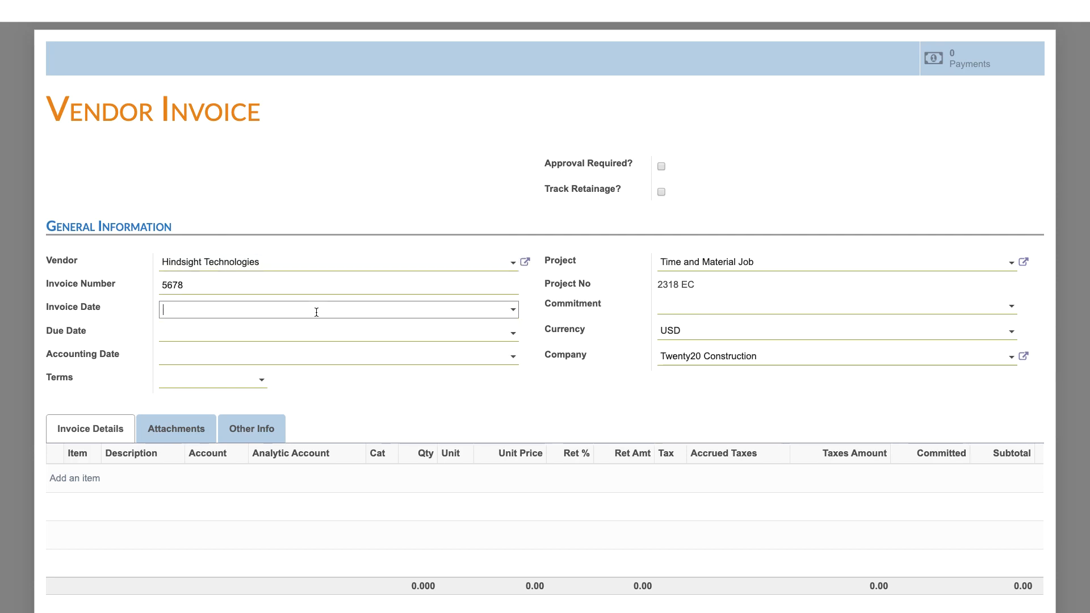
pyautogui.click(390, 229)
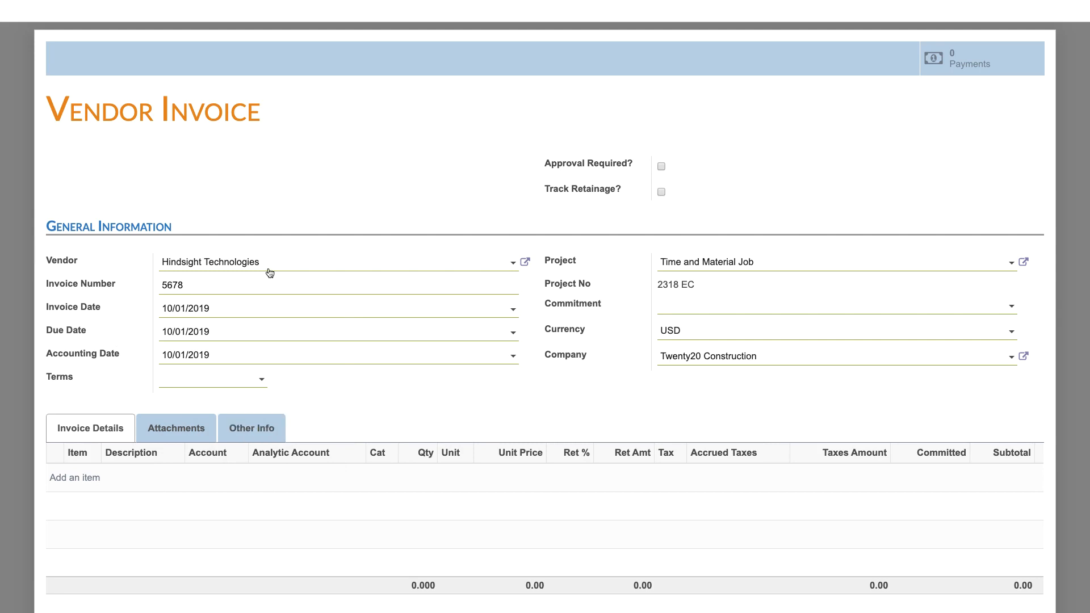
# Add an invoice line described as Materials and assign it to account 539000 Material Costs
pyautogui.scroll(-1, 425, 175)
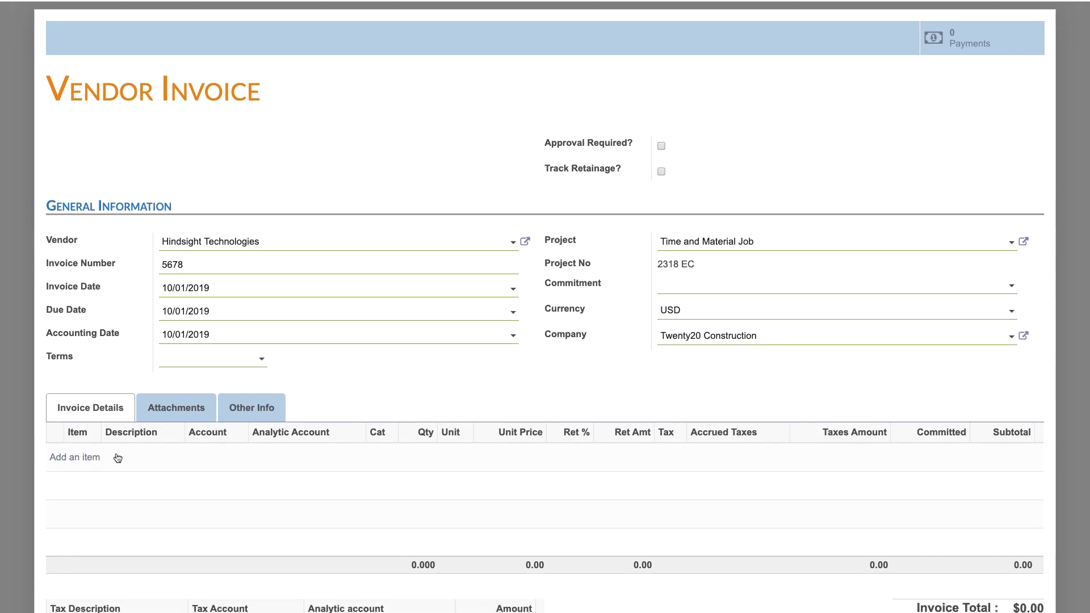
pyautogui.click(82, 456)
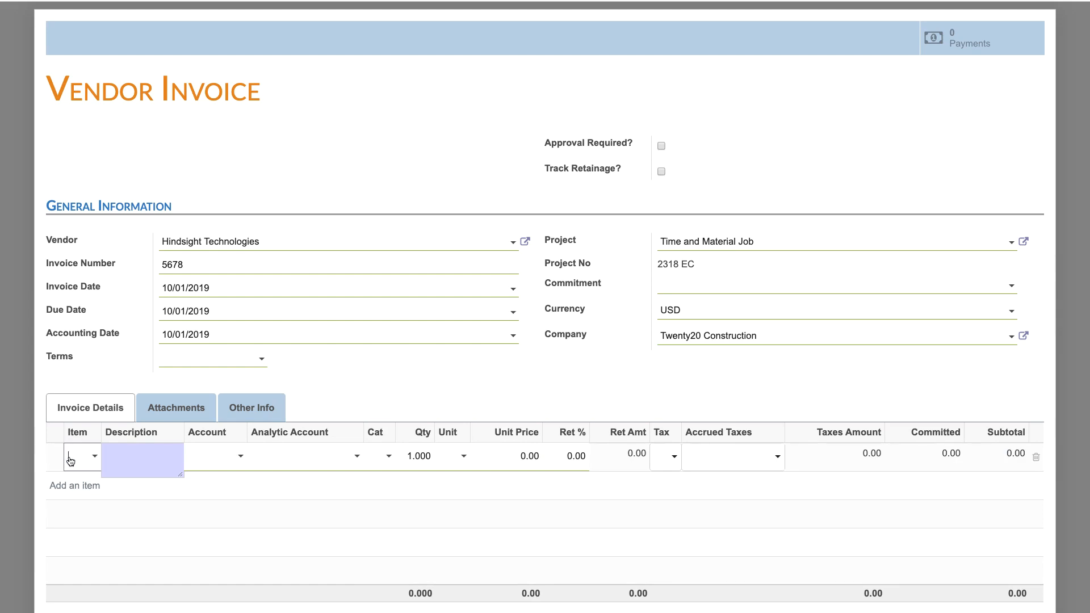
pyautogui.click(149, 454)
pyautogui.write('Materials')
pyautogui.press('Tab')
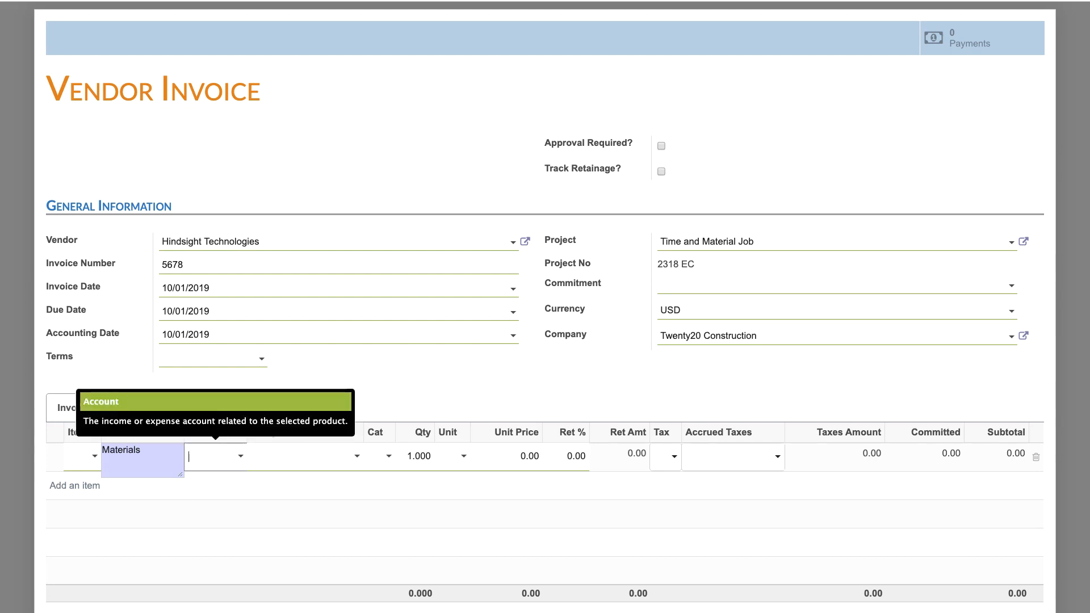
pyautogui.write('mat')
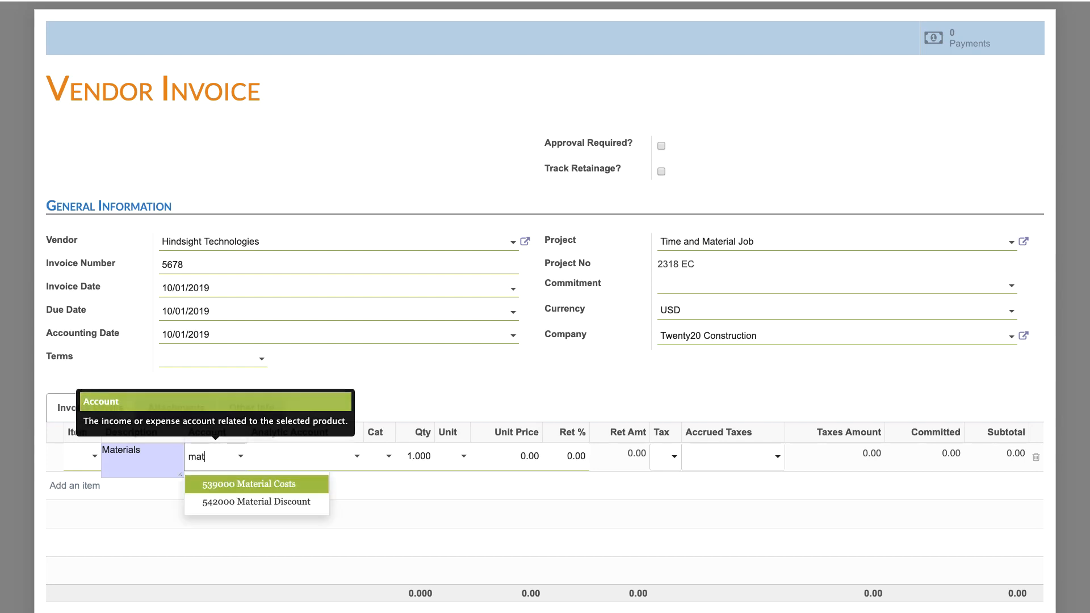
pyautogui.click(272, 484)
# Set the Materials line's analytic account to [01-0100-00] General Conditions and its category to Material
pyautogui.click(306, 456)
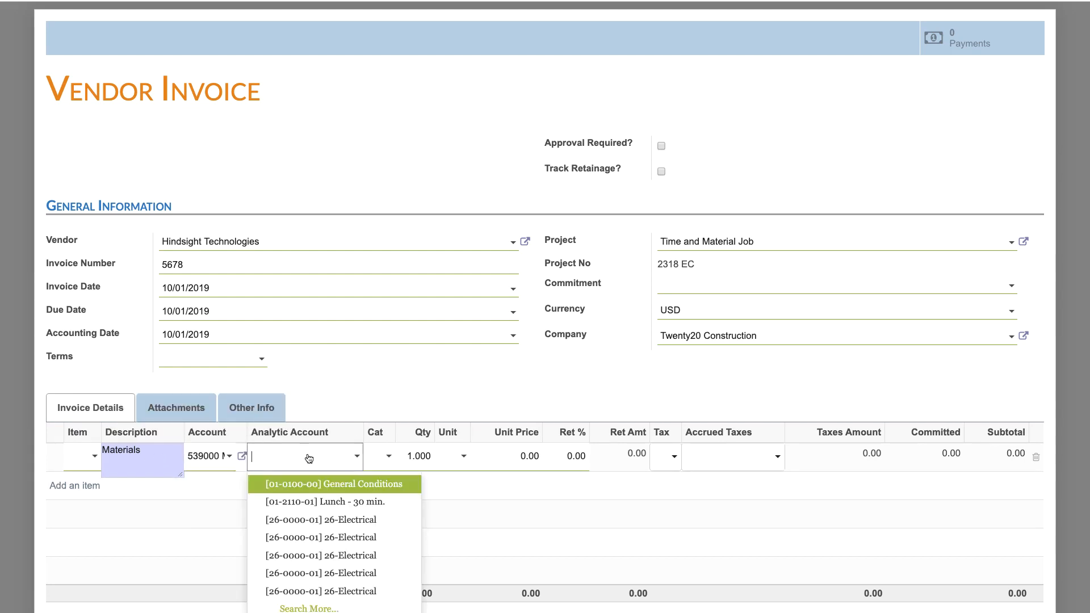
pyautogui.click(332, 484)
pyautogui.click(378, 456)
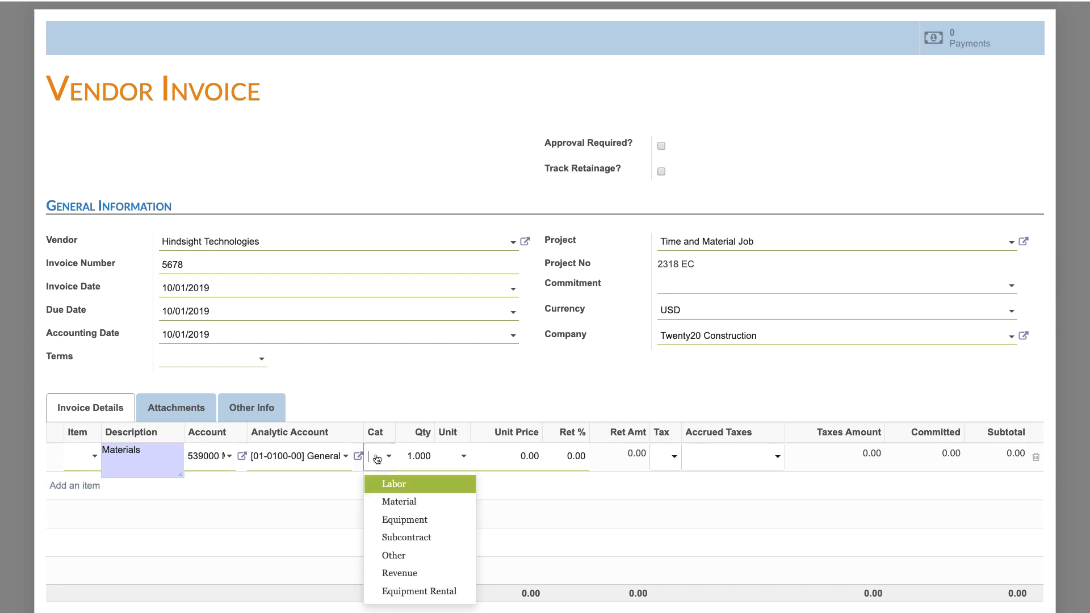
pyautogui.click(397, 502)
# Set the Materials line's unit price to 500
pyautogui.press('Tab')
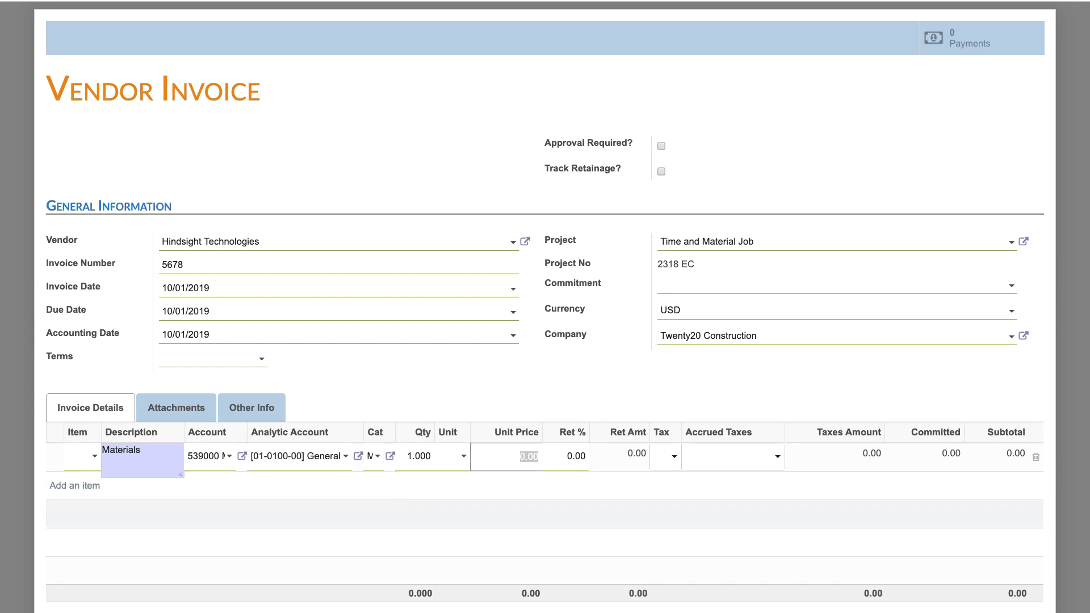
pyautogui.write('5000')
pyautogui.press('Tab')
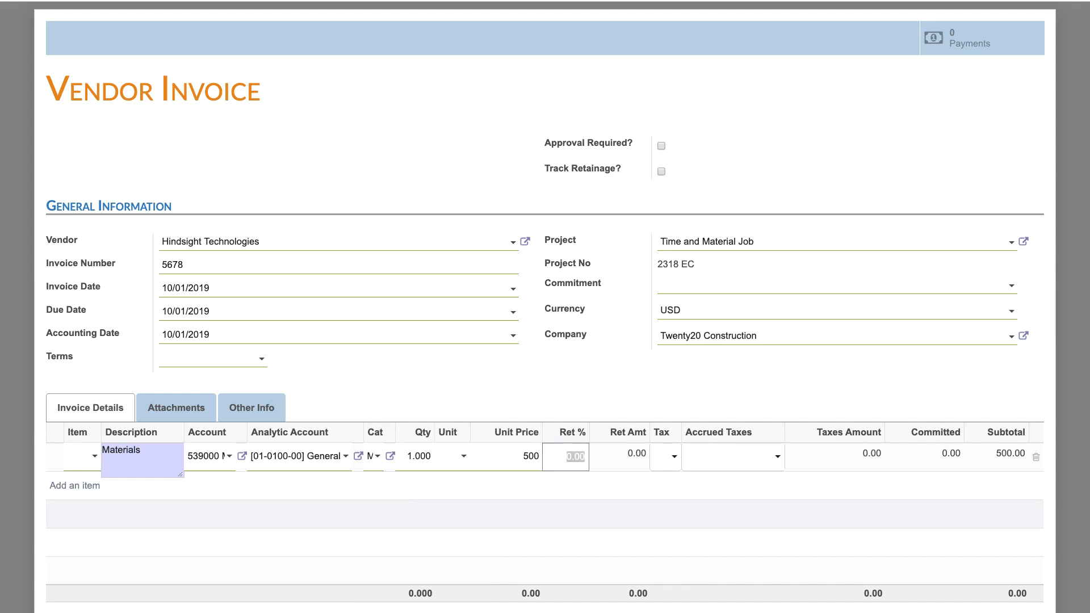
pyautogui.click(783, 85)
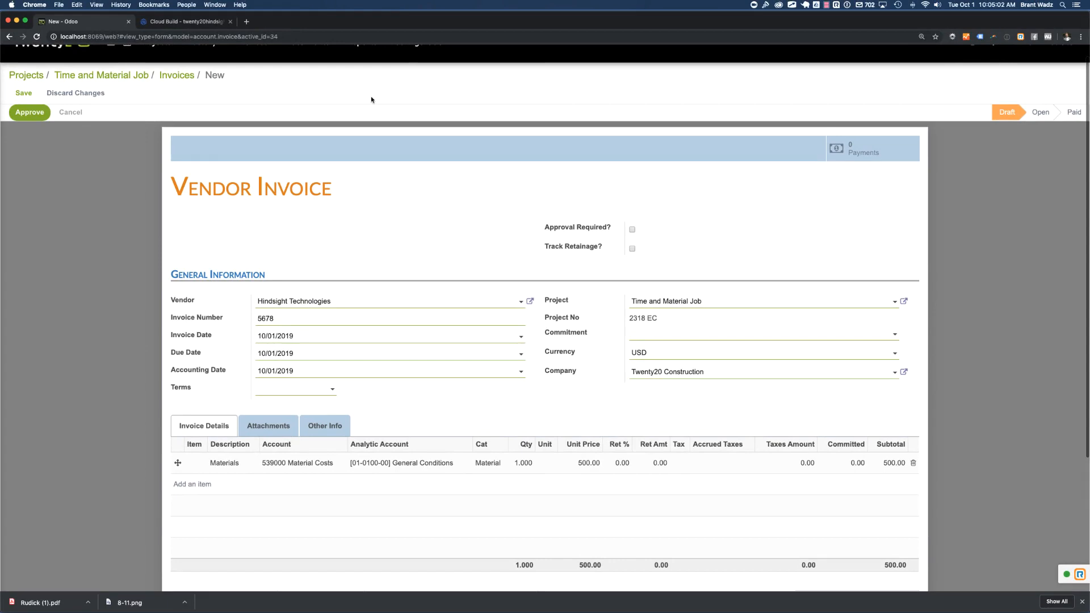
# Save, approve and validate the vendor invoice, and return to the Time and Material Job project
pyautogui.click(21, 95)
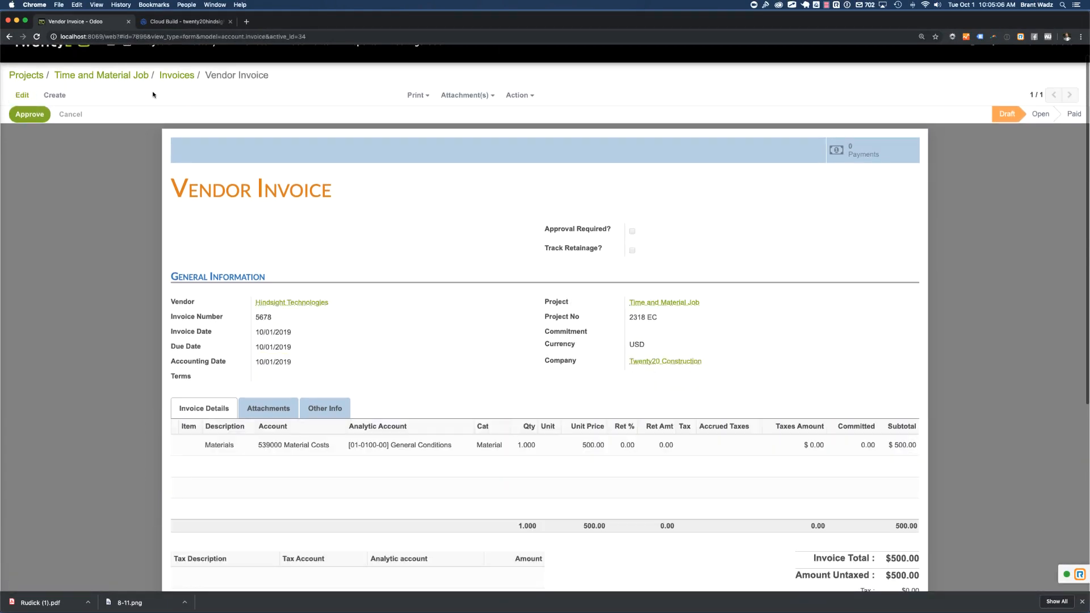
pyautogui.click(27, 115)
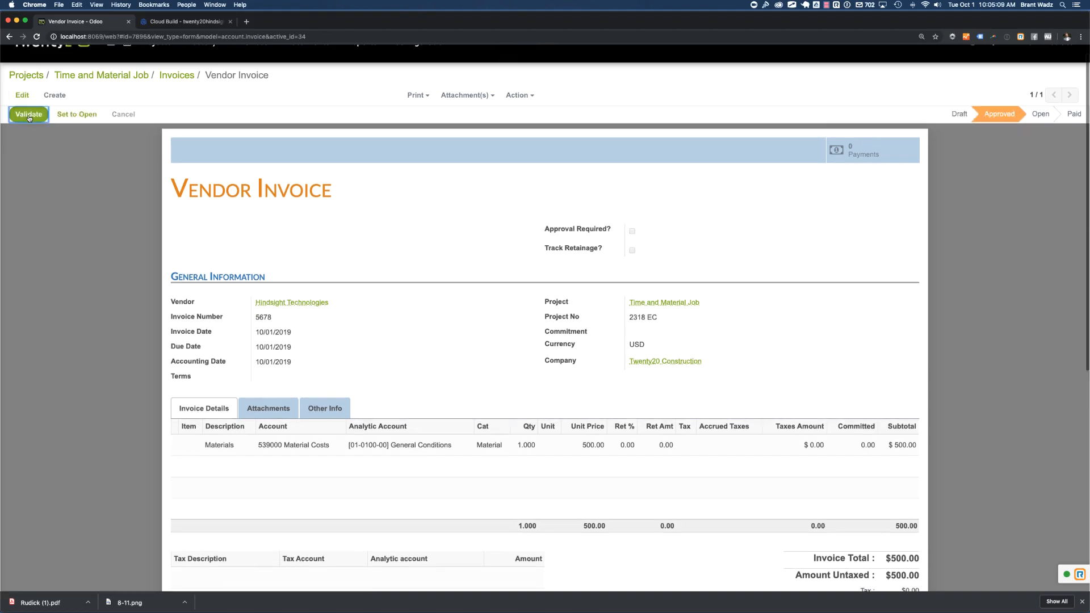
pyautogui.click(28, 116)
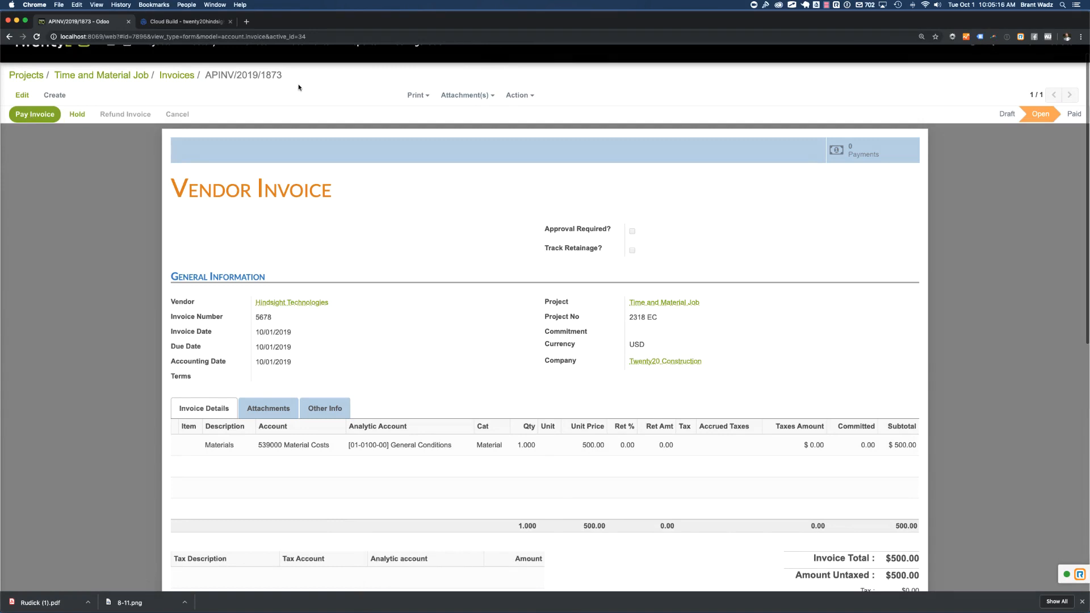
pyautogui.click(104, 78)
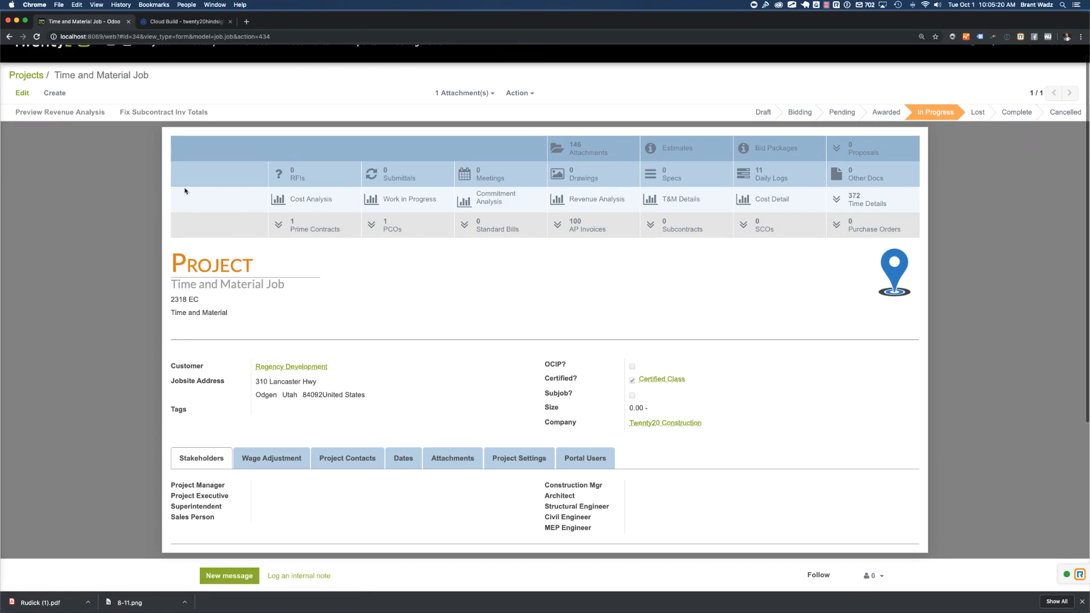
# From the project's T&M Details, select both unbilled entries, General Conditions labor and Materials, and generate a customer invoice from them
pyautogui.click(688, 199)
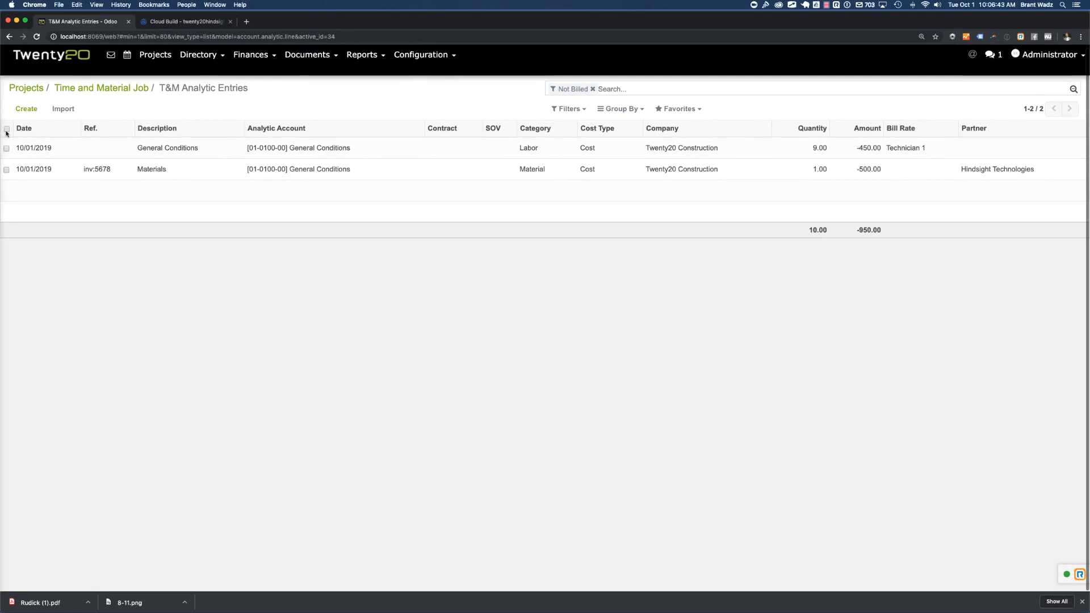
pyautogui.click(6, 130)
pyautogui.click(7, 148)
pyautogui.click(6, 169)
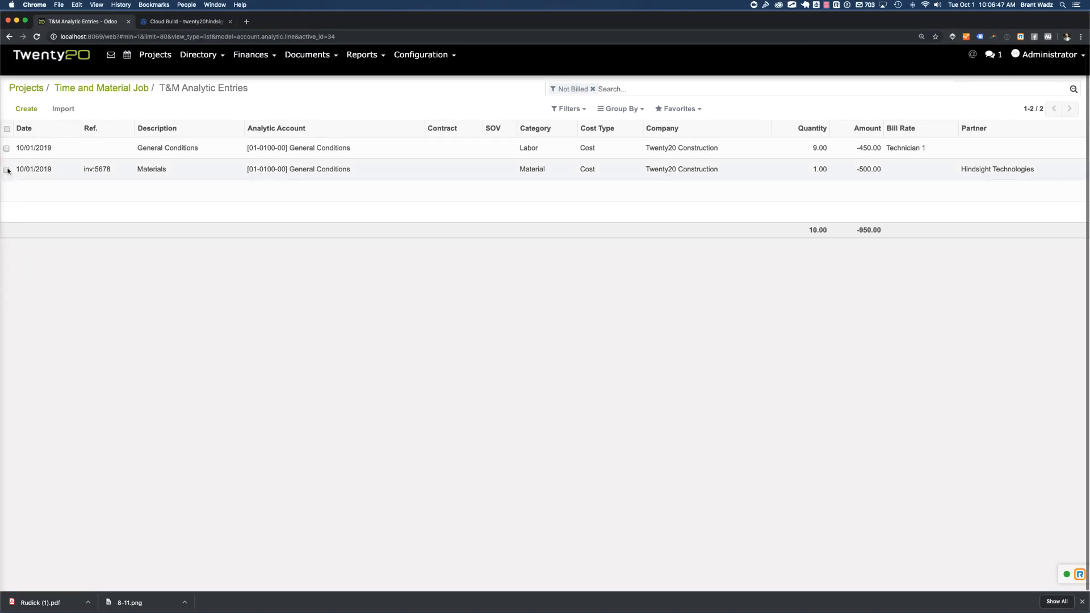
pyautogui.click(7, 148)
pyautogui.click(6, 169)
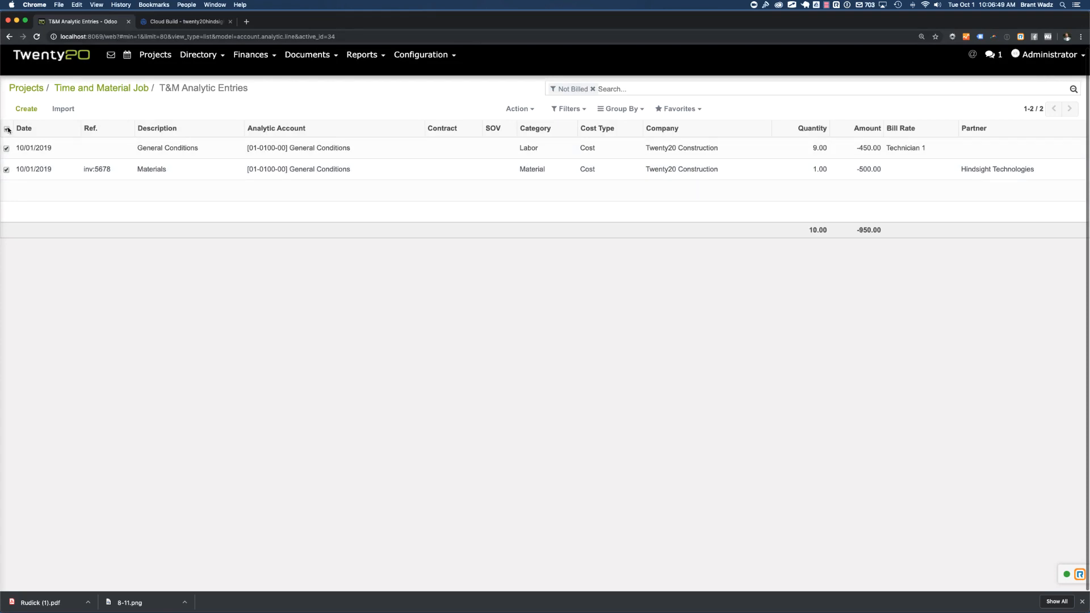
pyautogui.click(7, 129)
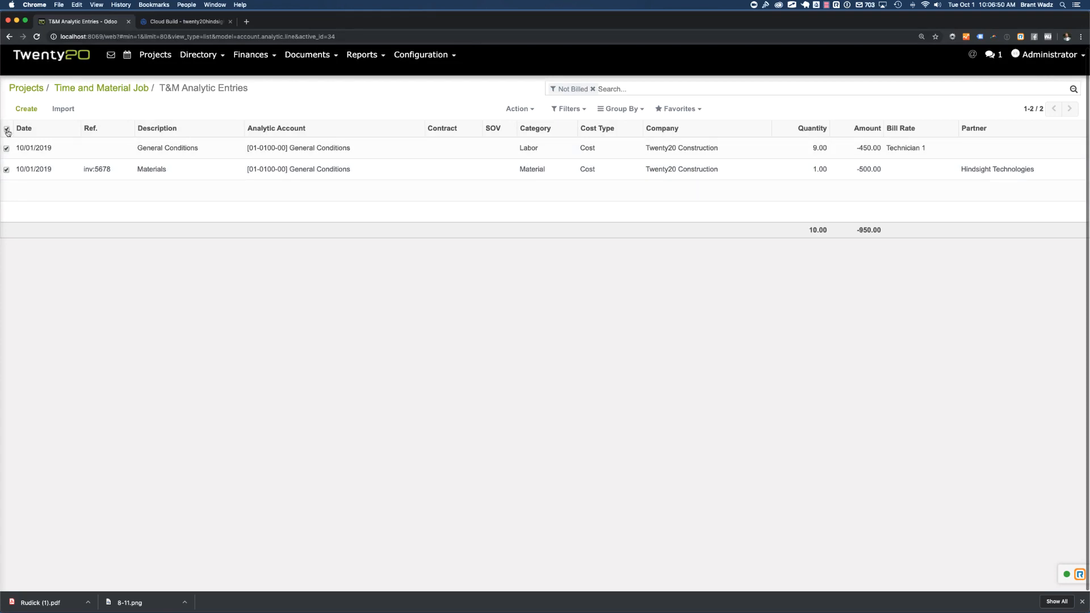
pyautogui.click(526, 110)
pyautogui.click(547, 170)
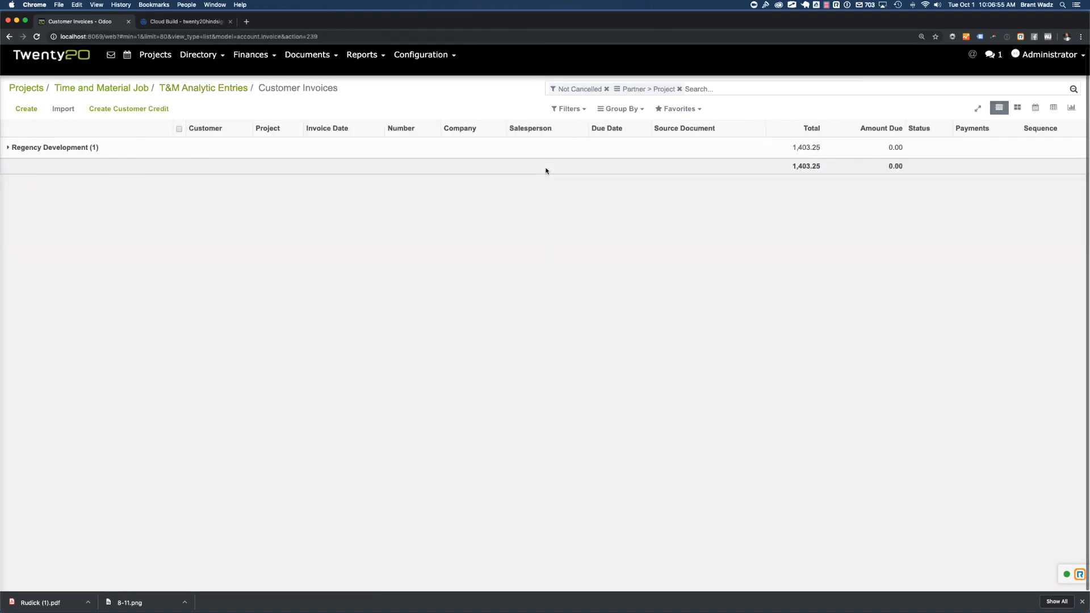
# Expand the Regency Development and Time and Material Job invoice groups and open the draft customer invoice
pyautogui.click(34, 148)
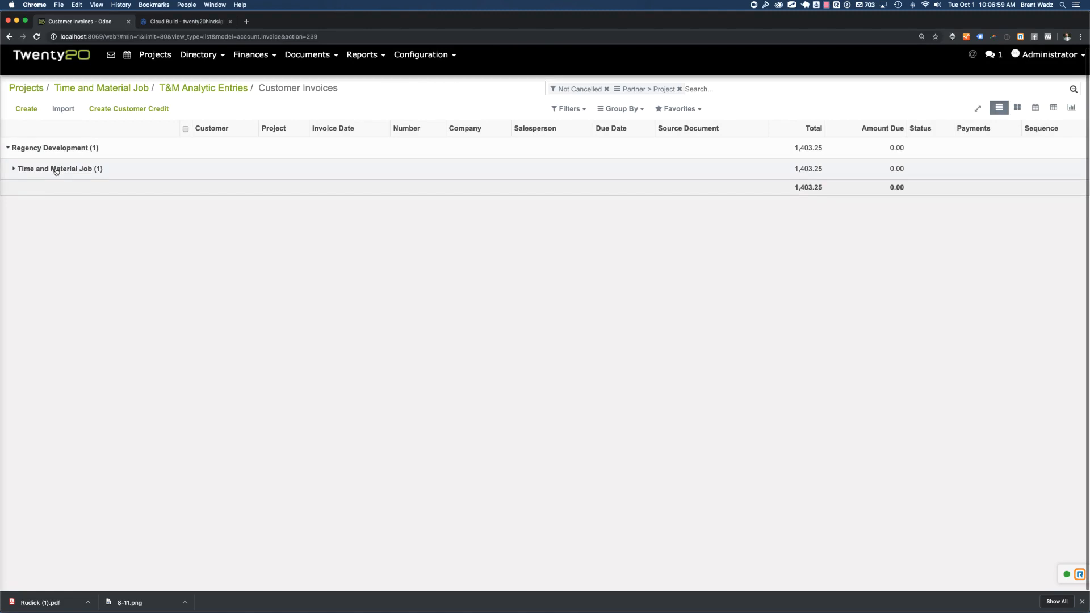
pyautogui.click(30, 172)
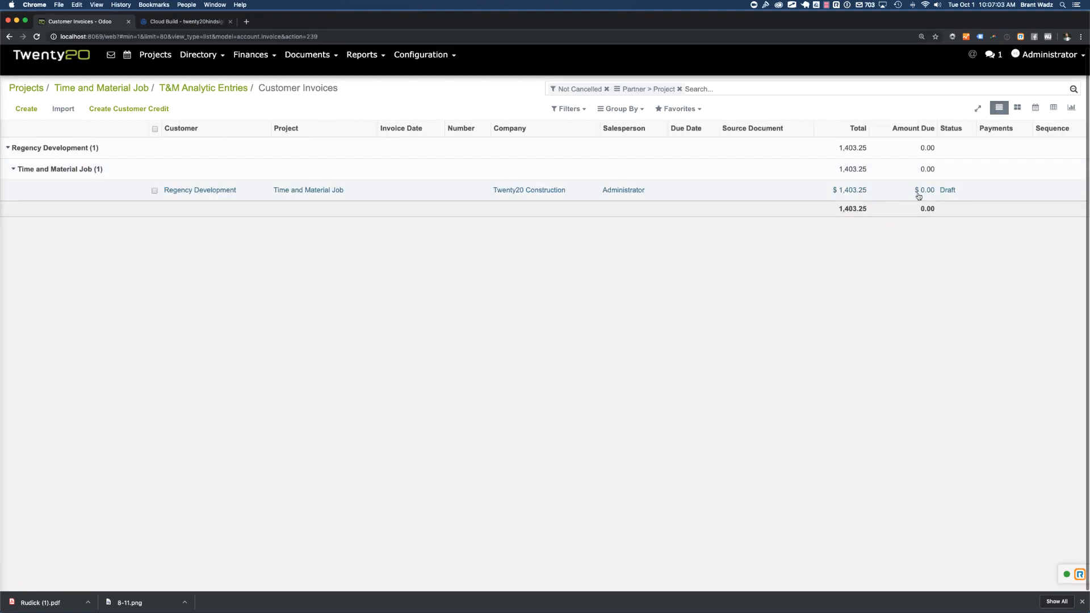
pyautogui.click(620, 193)
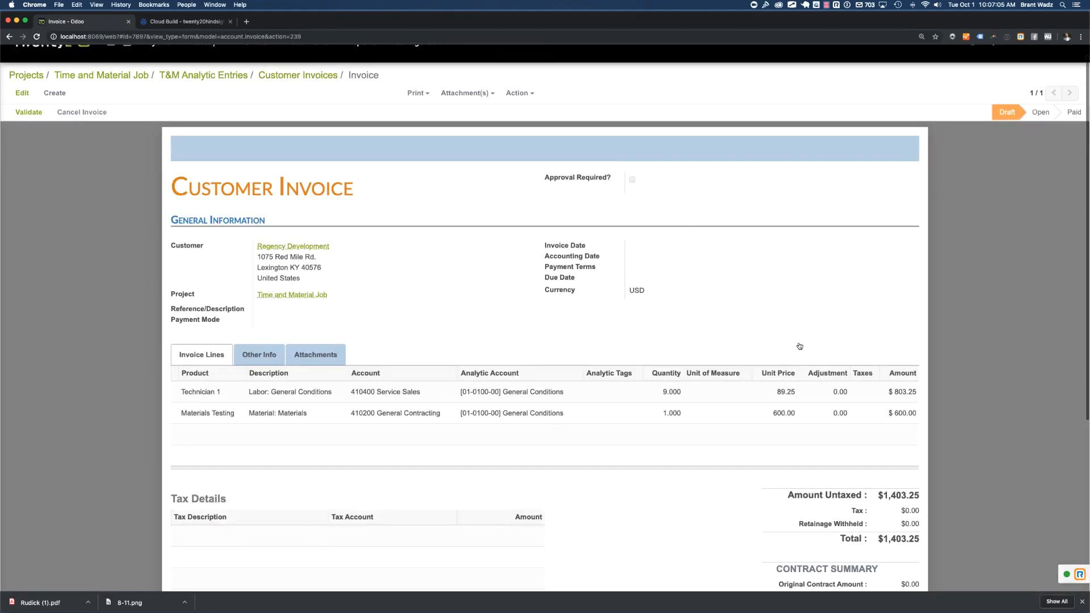